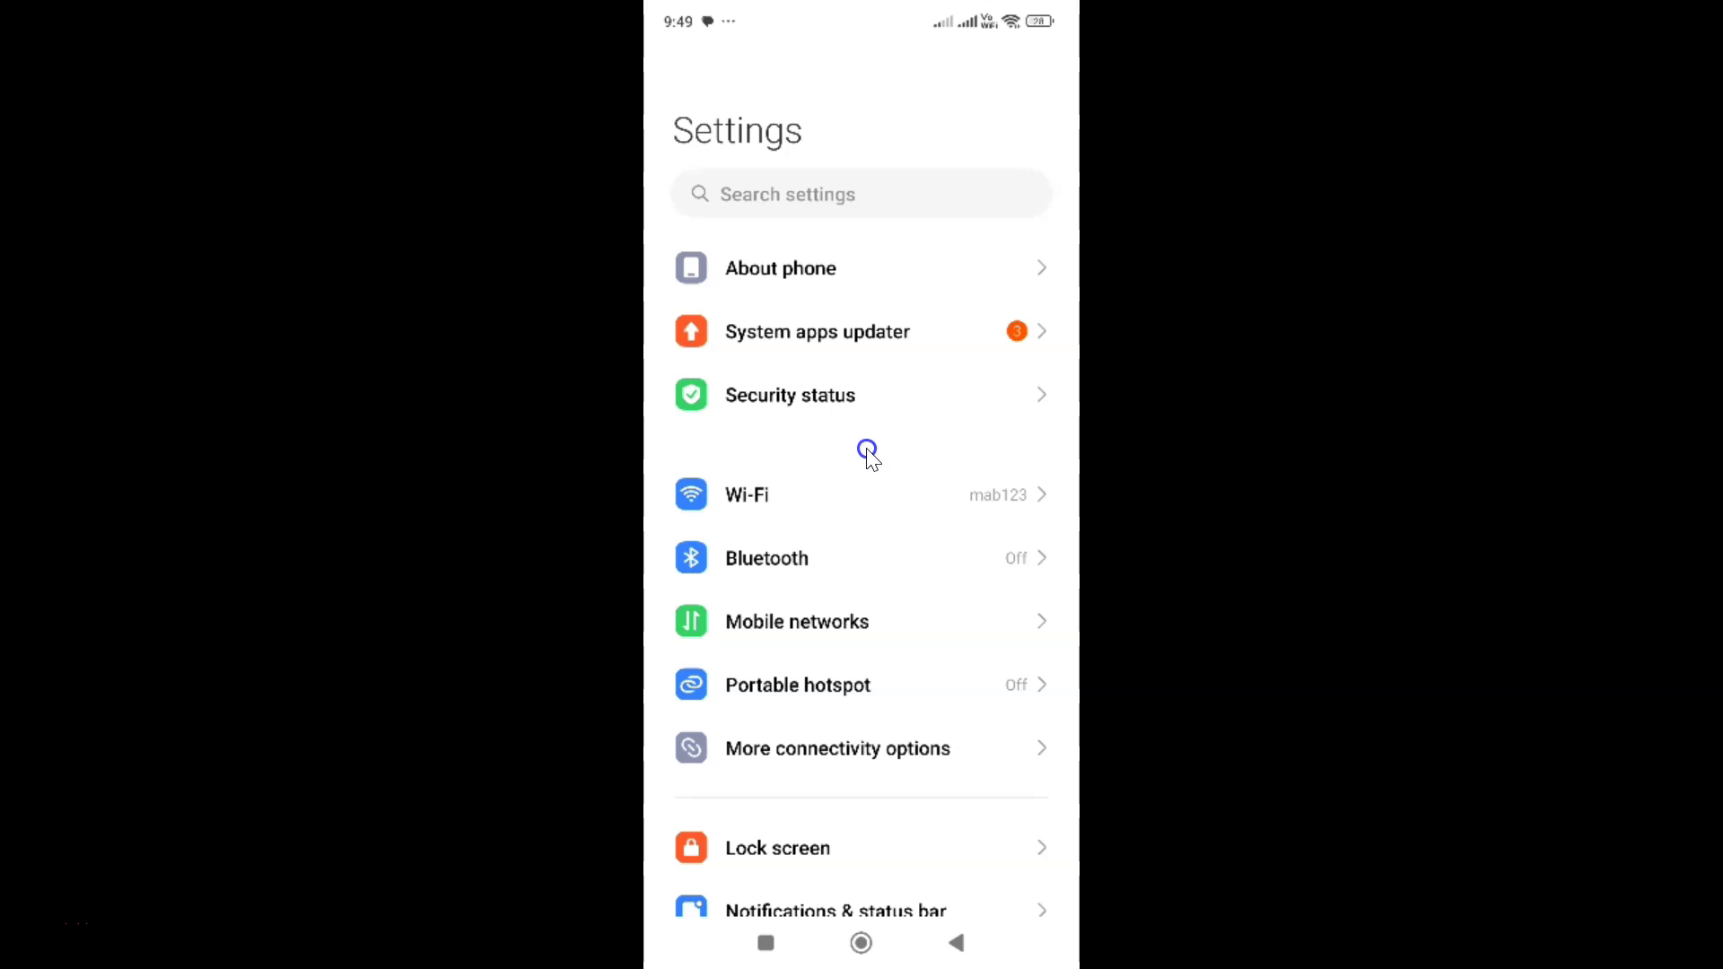
Step: Open About phone to view HyperOS 1.0.2.0.TKCINXM and storage 43.2 GB of 128 GB
click(789, 269)
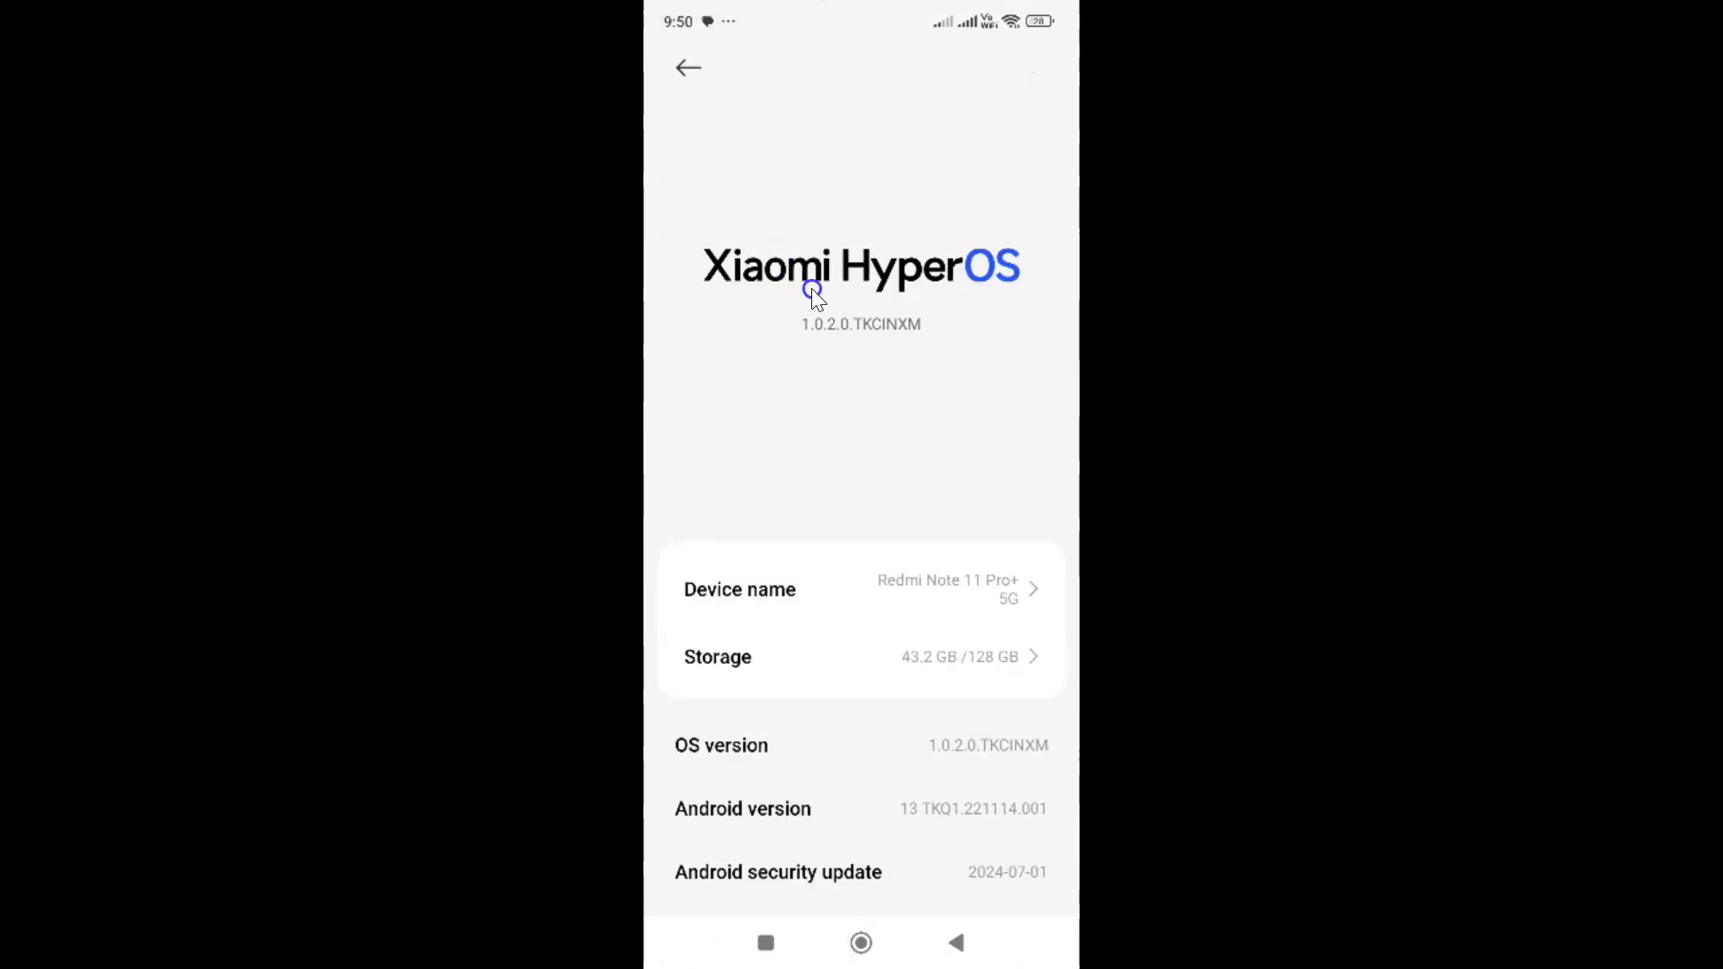
click(950, 284)
click(791, 332)
click(890, 332)
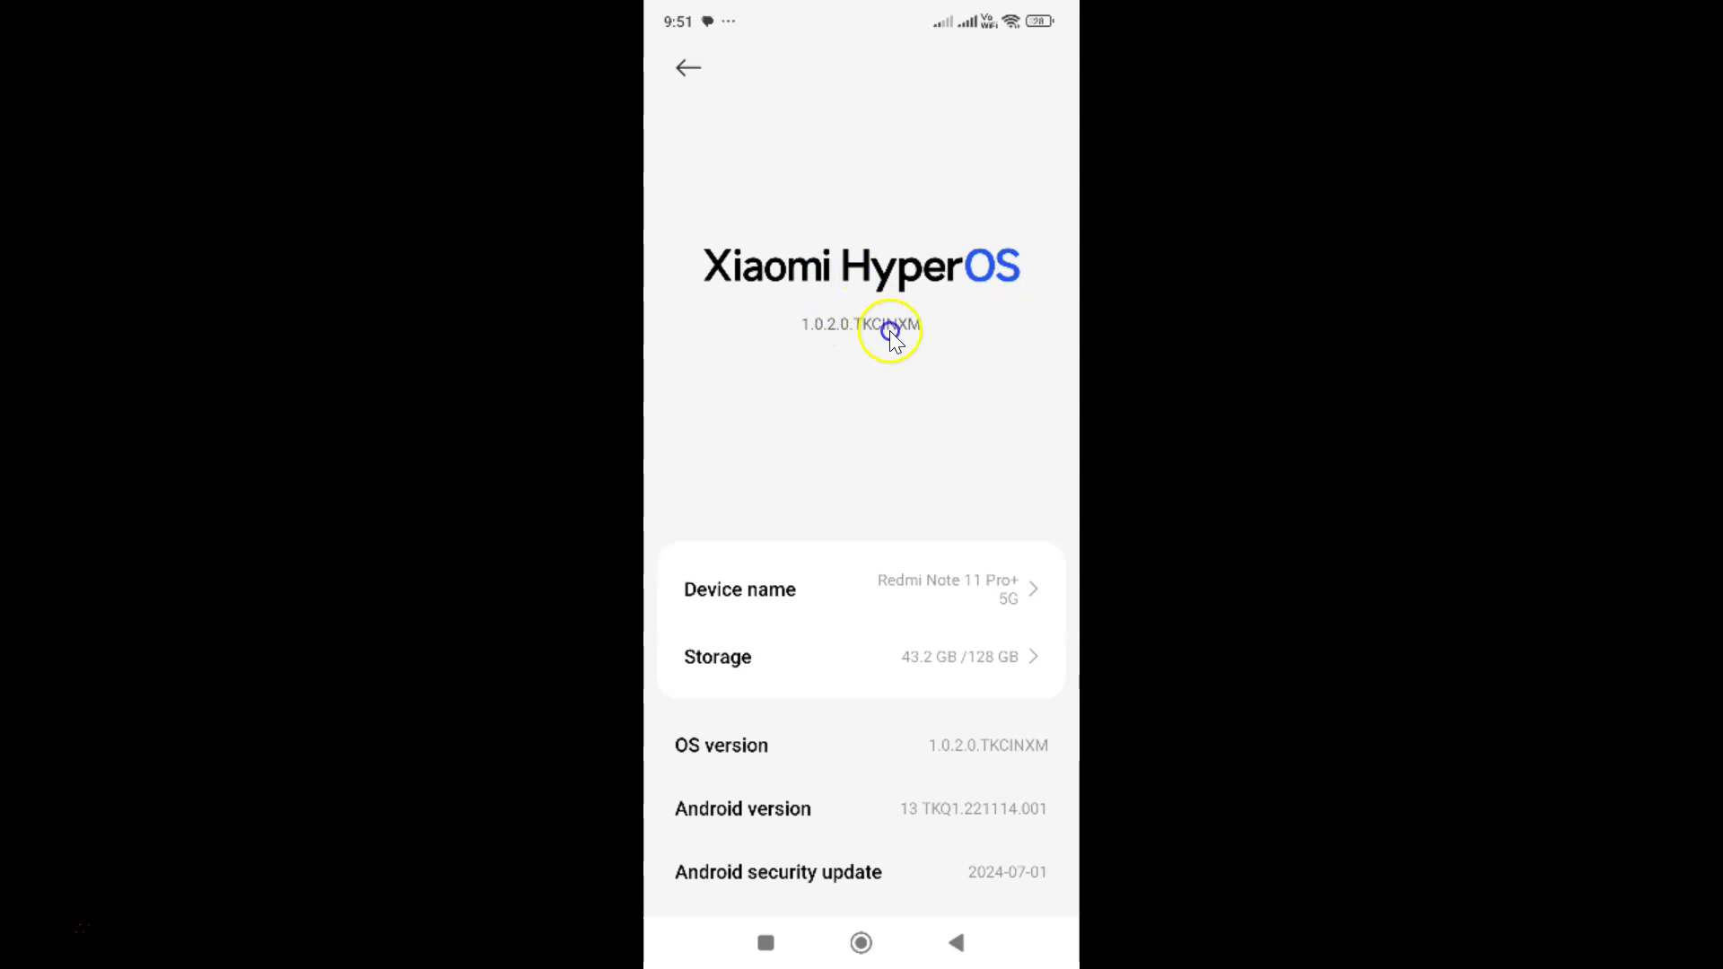
click(917, 579)
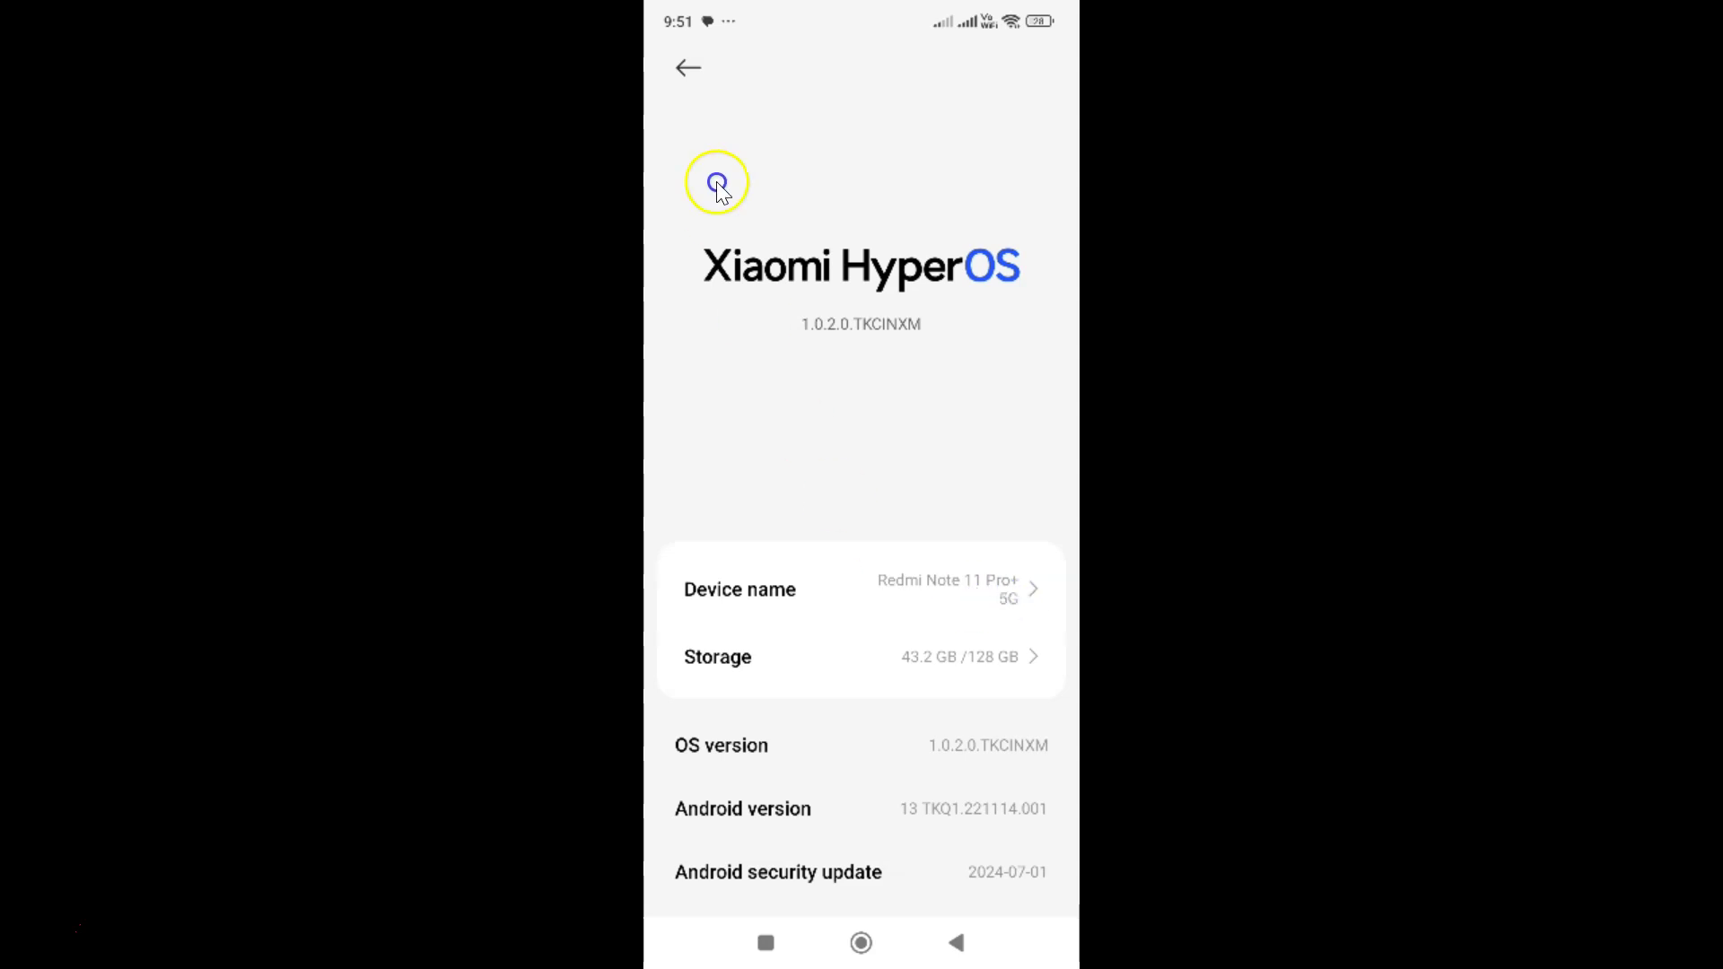
Step: Go back from About phone to the main Settings list
click(689, 70)
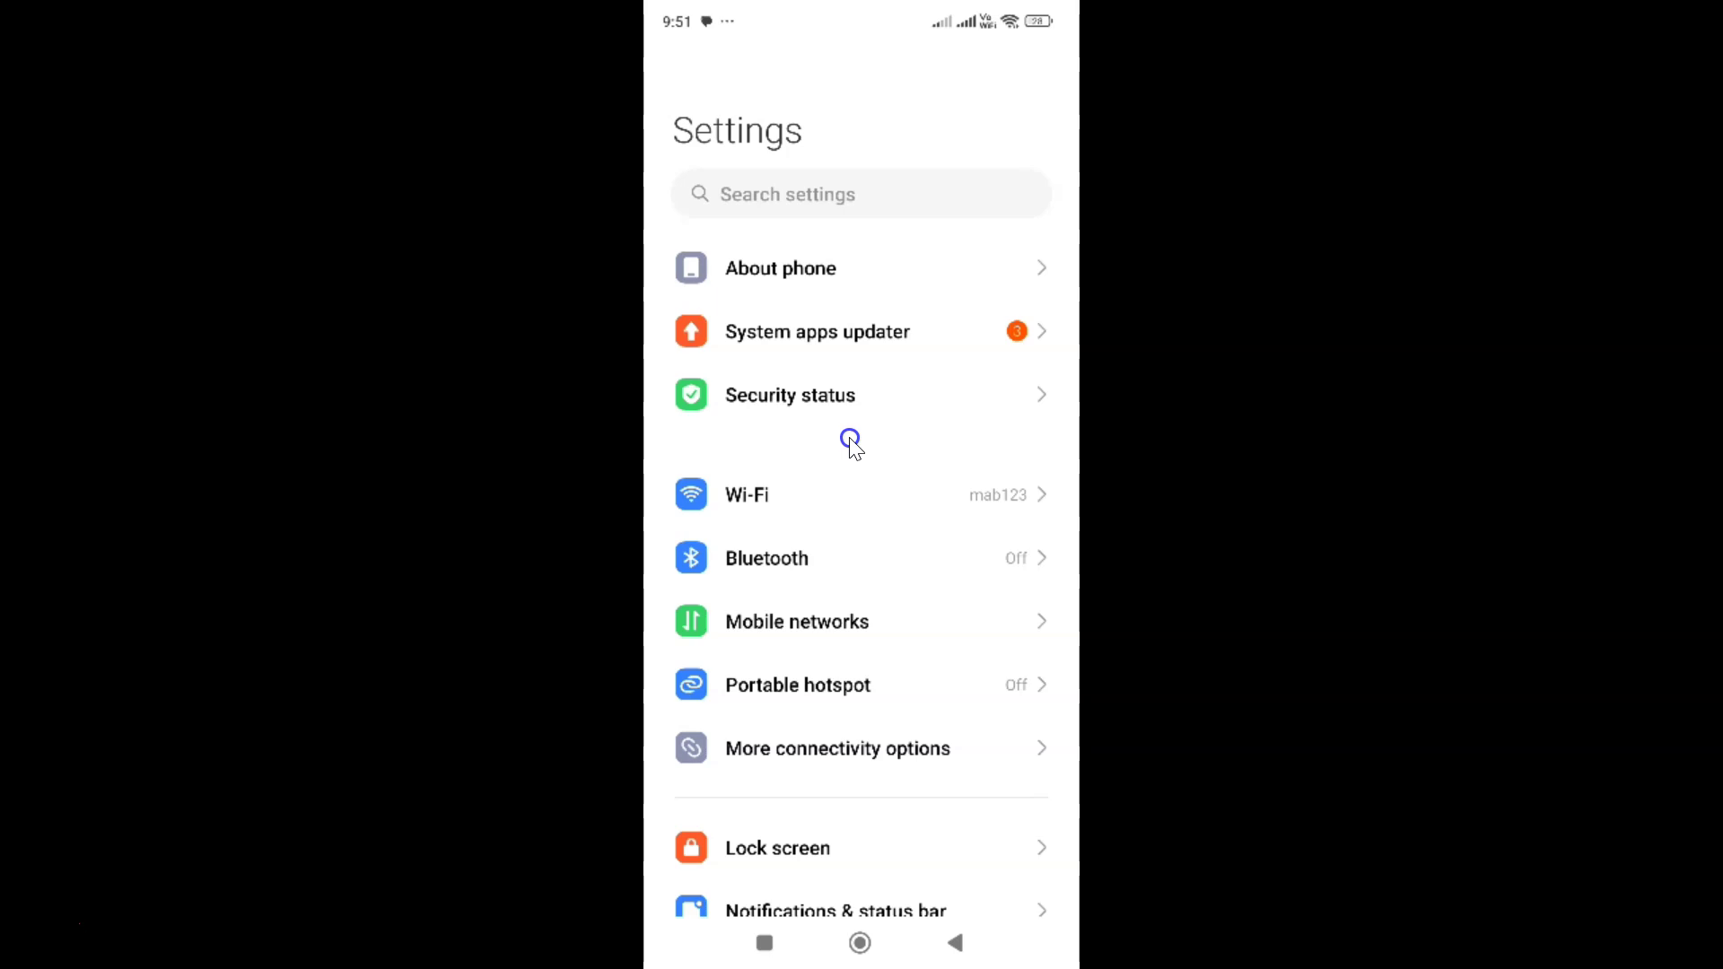
scroll(851, 444, down, 10)
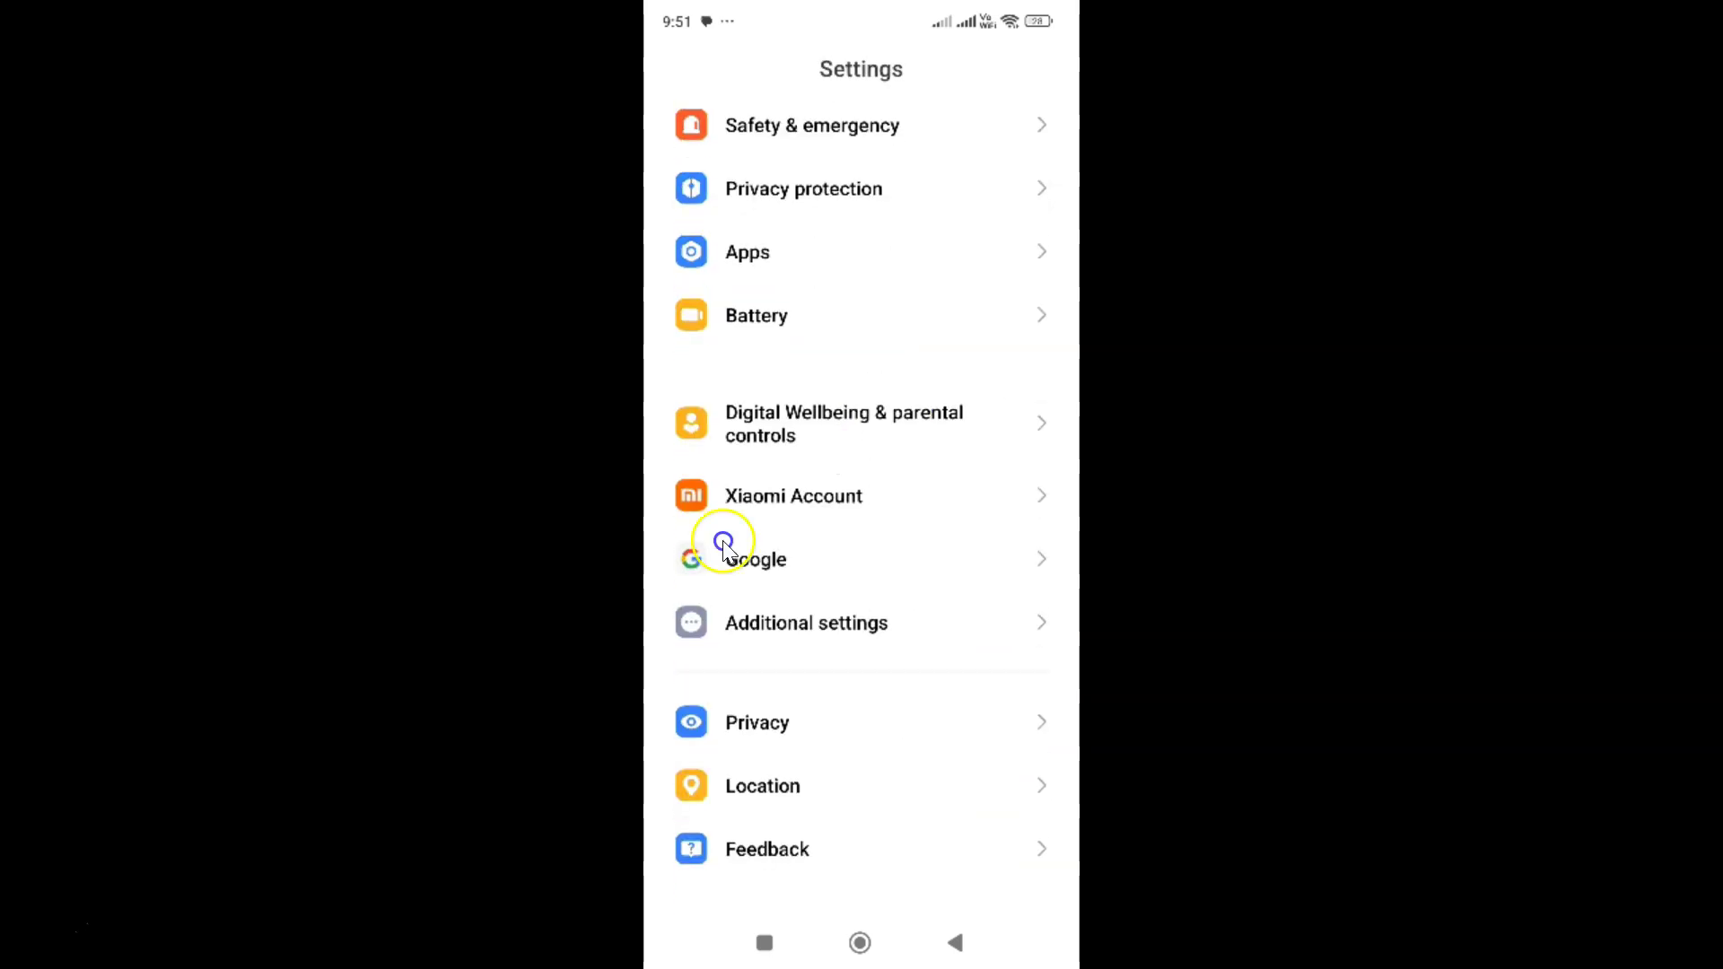
Step: Enable the Show clipboard access toggle on the Privacy page
click(791, 727)
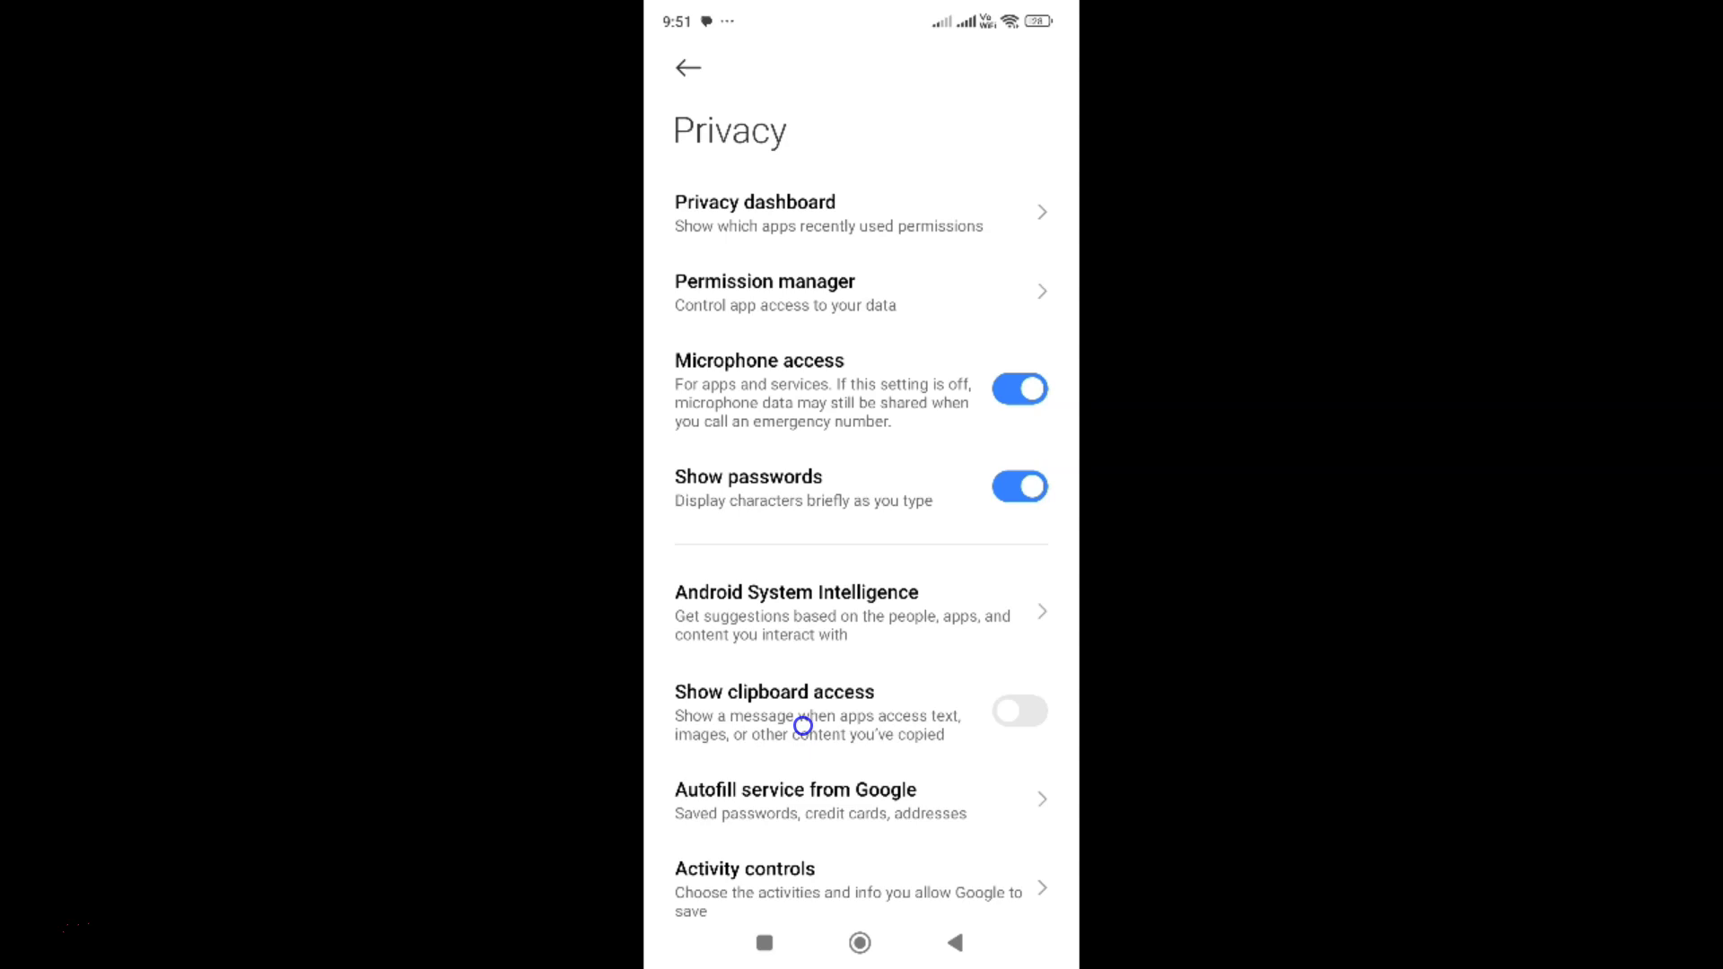
scroll(803, 726, down, 3)
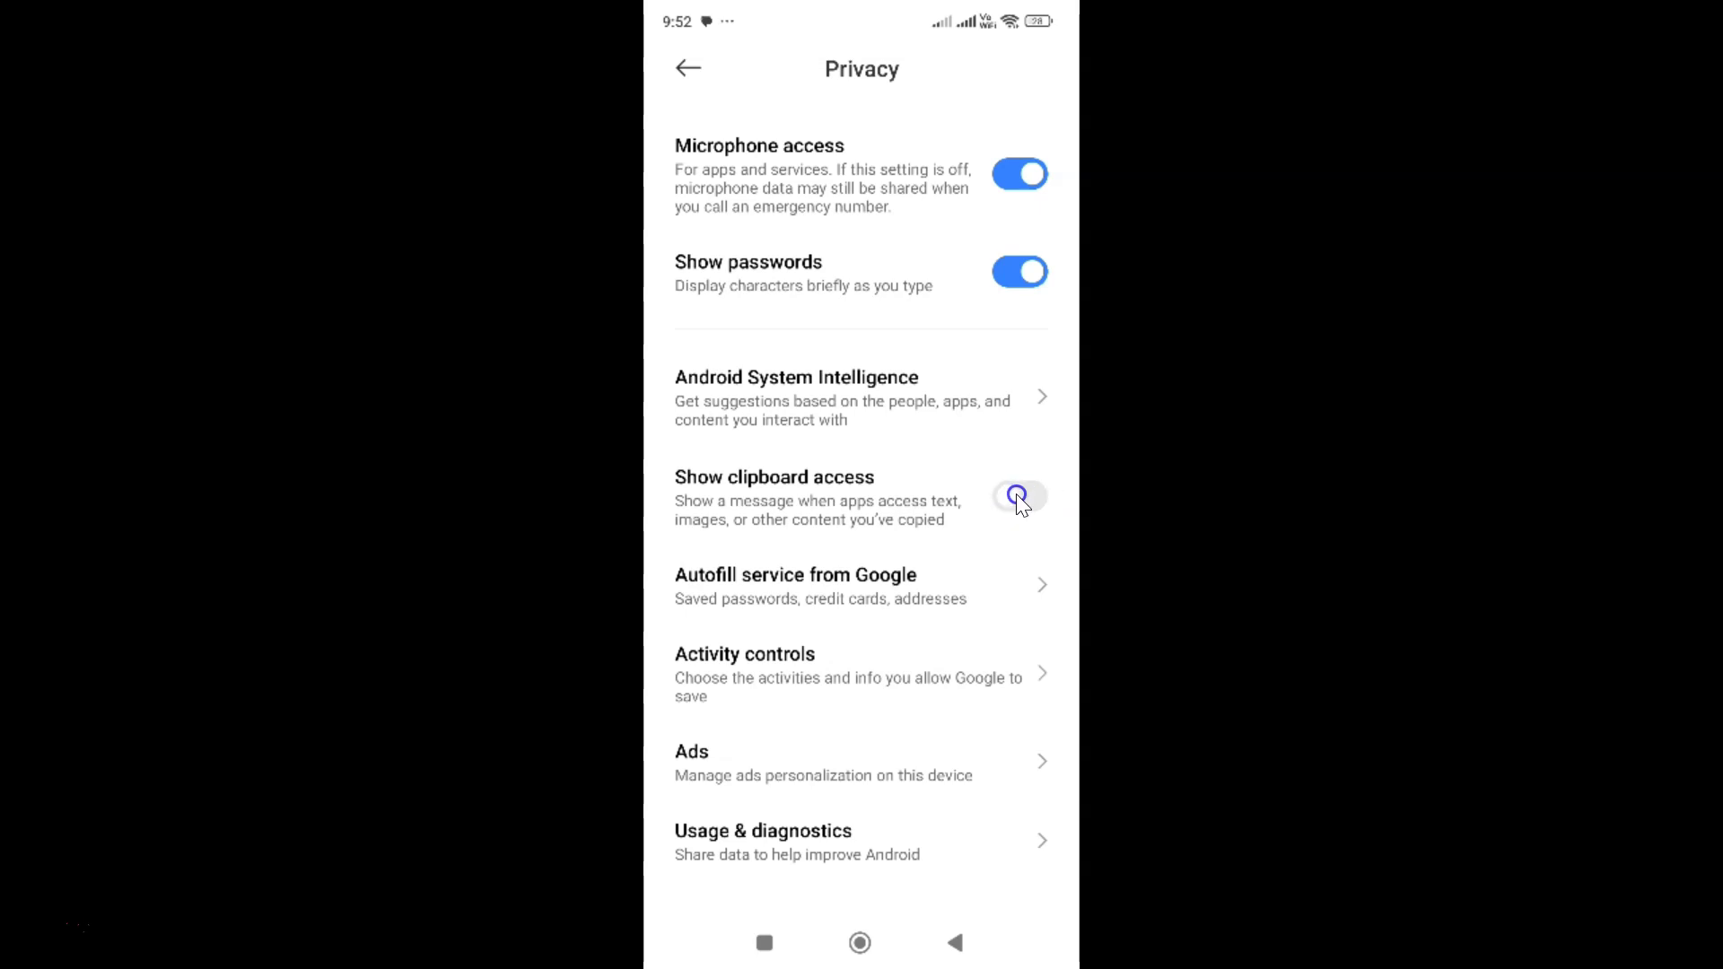
click(1017, 497)
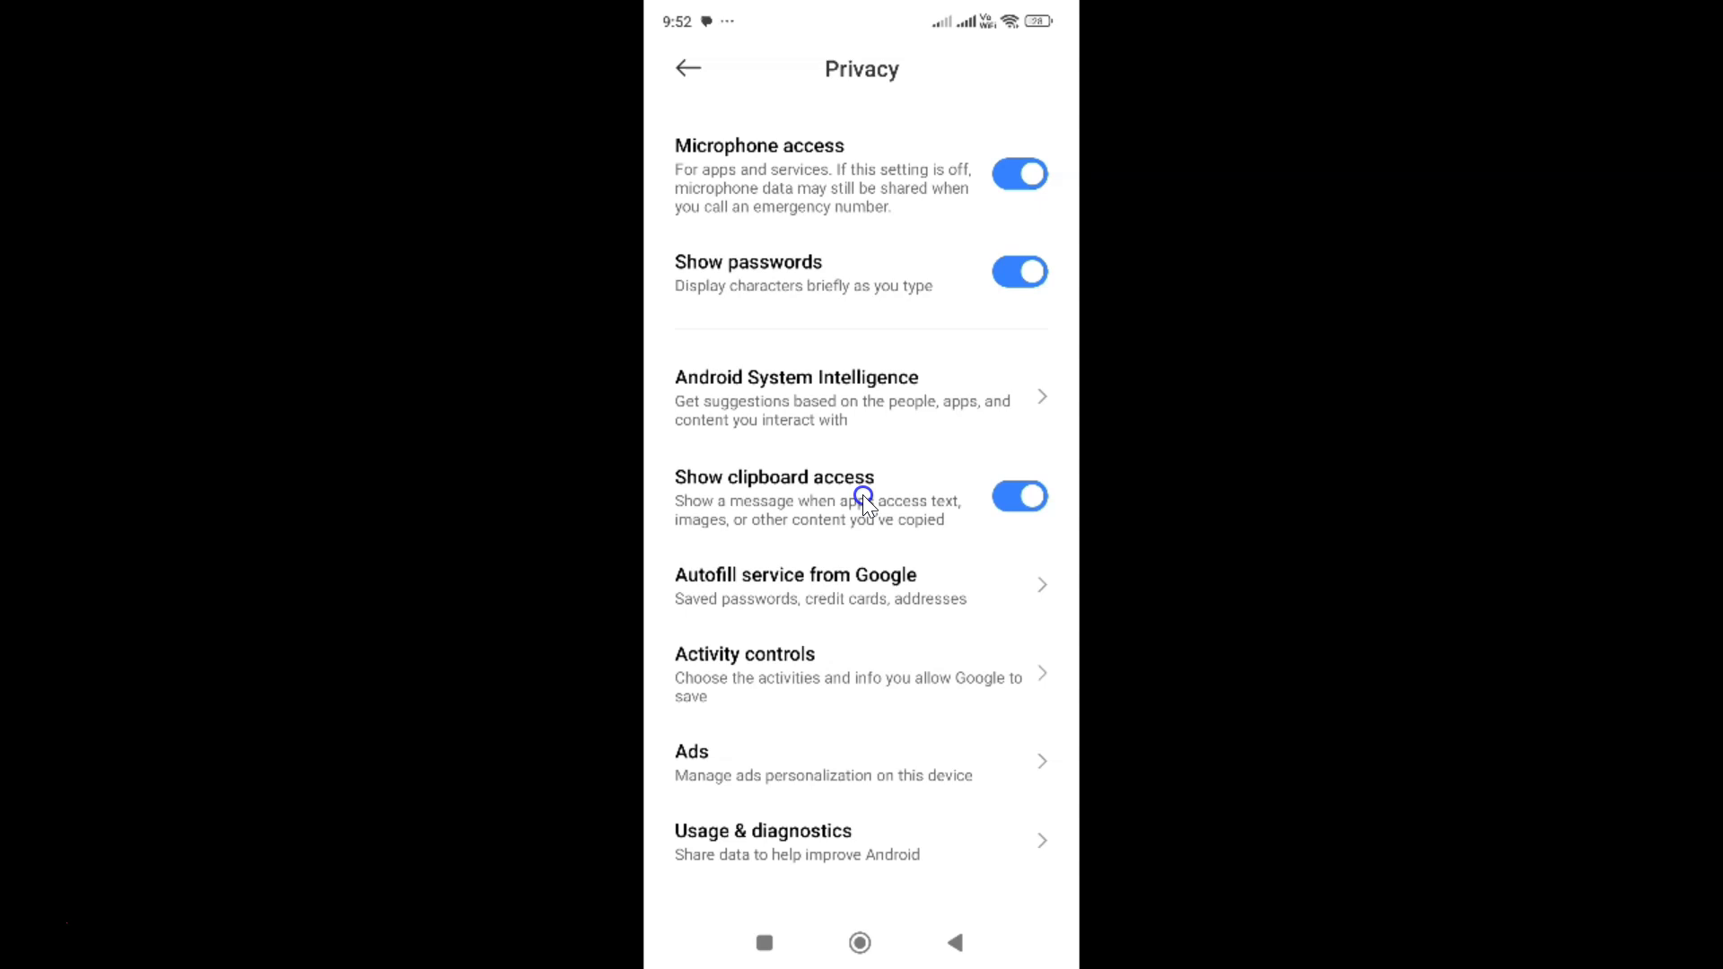
Step: Exit Privacy and clear Settings from recent apps to reach the home screen
click(691, 69)
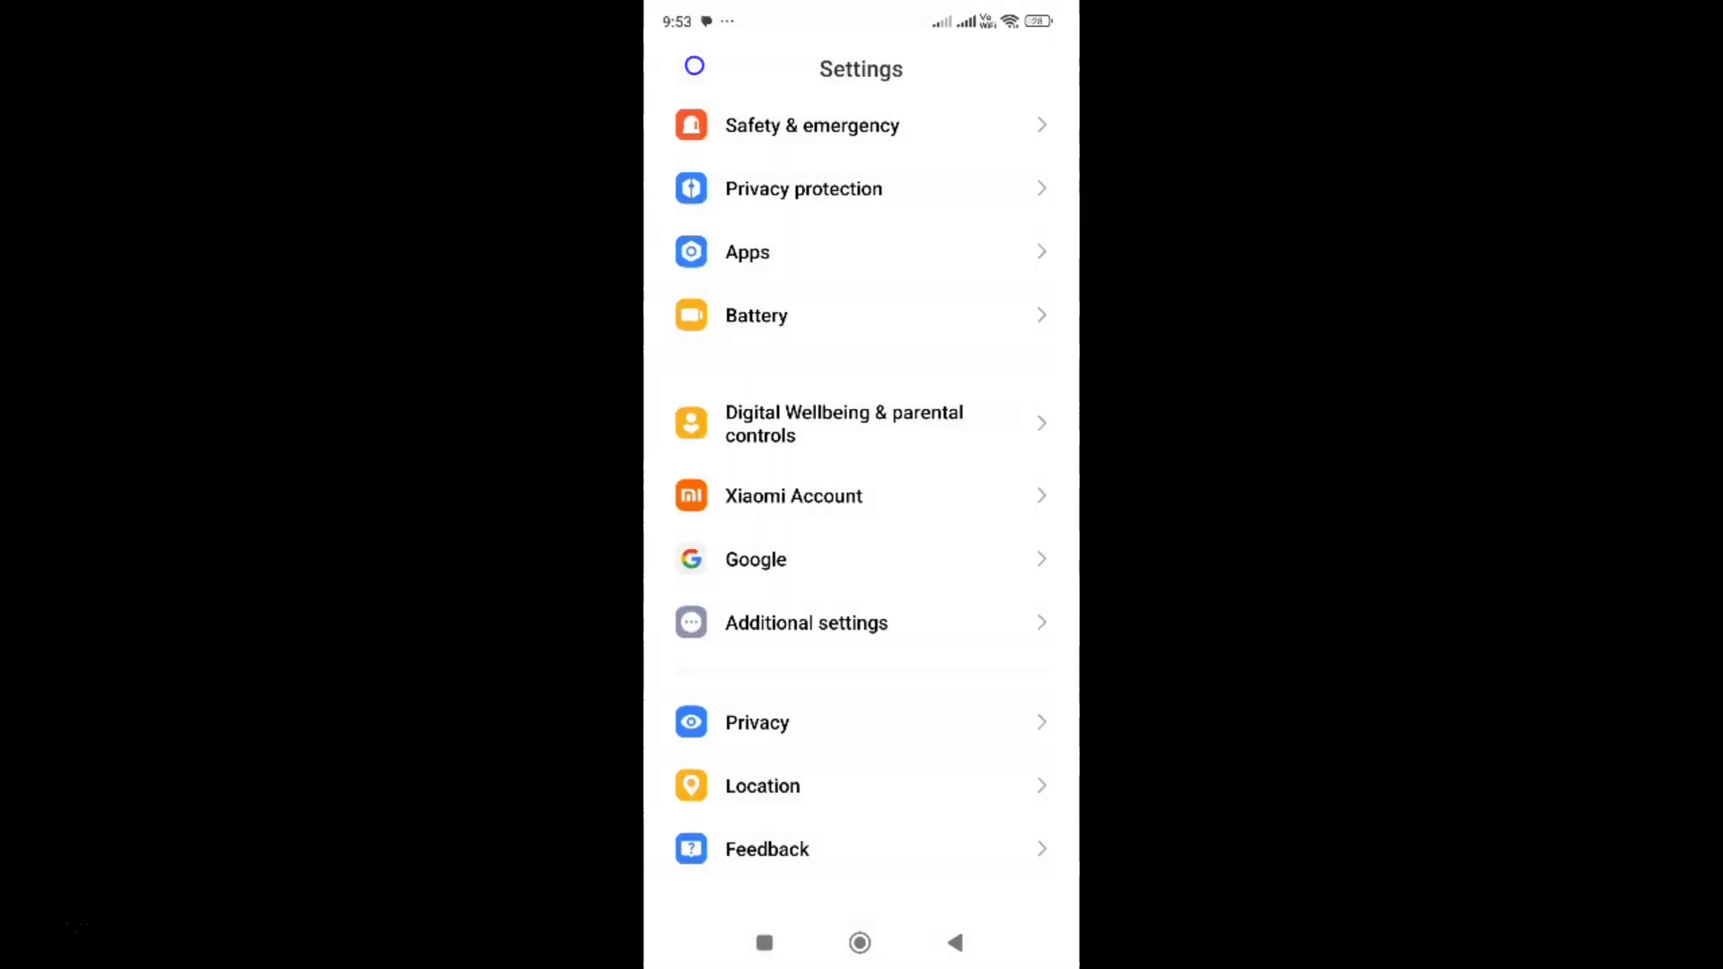
click(763, 942)
click(862, 846)
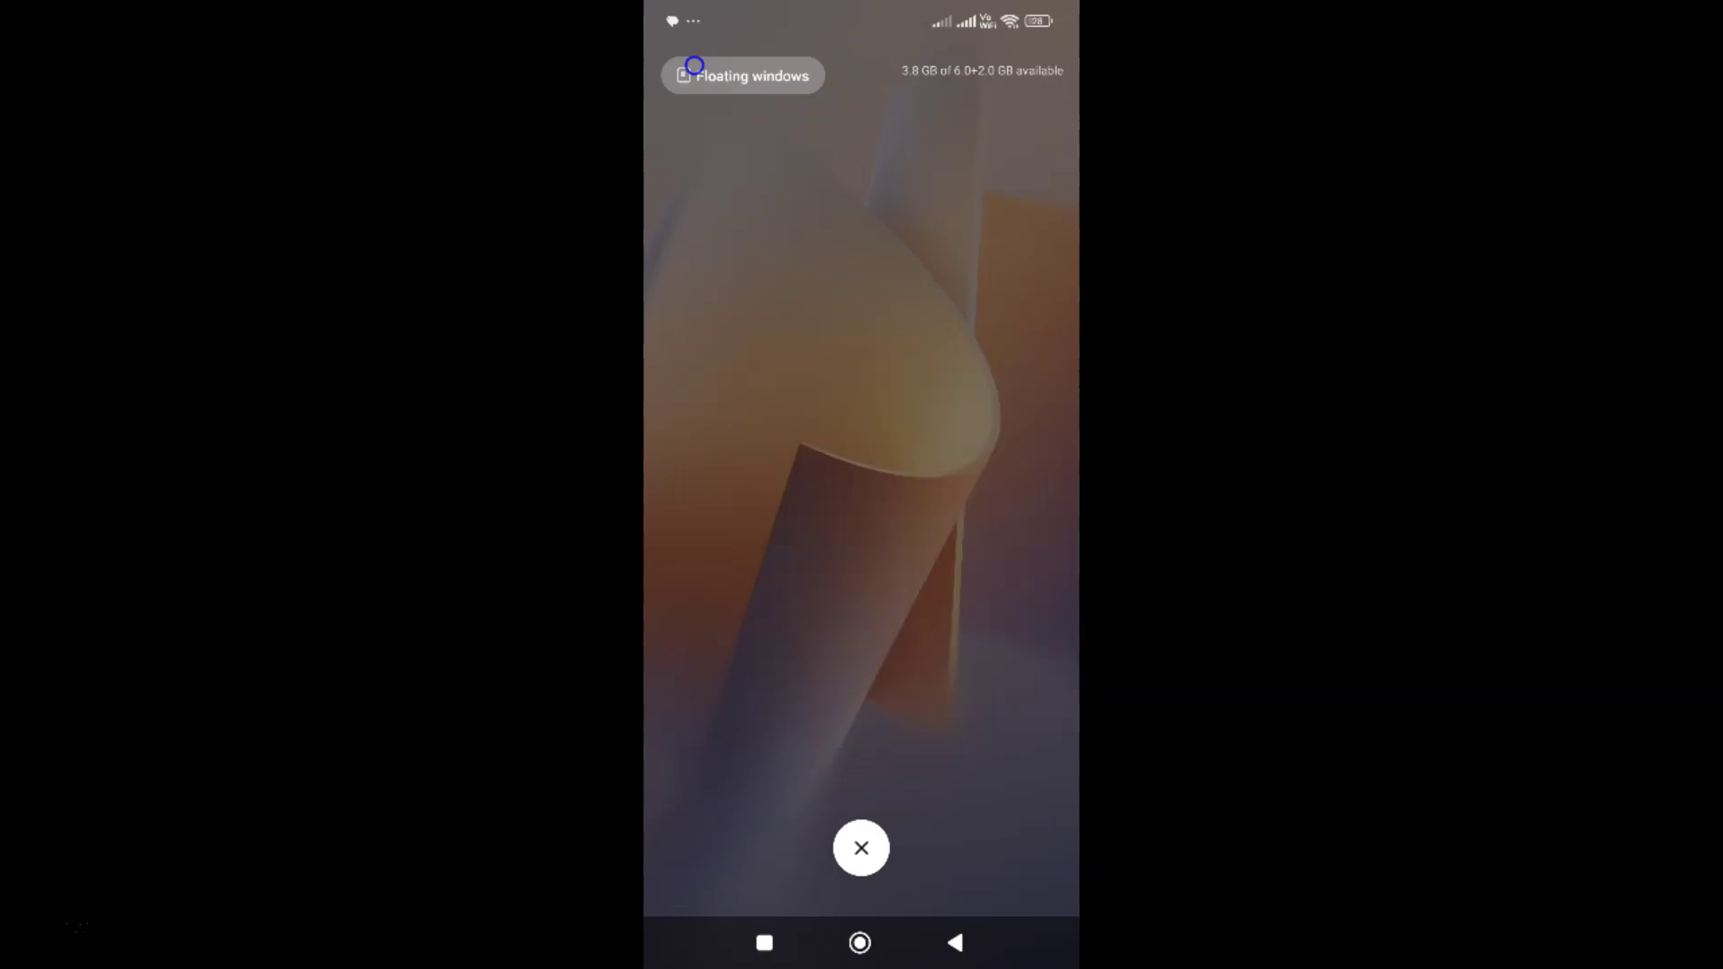